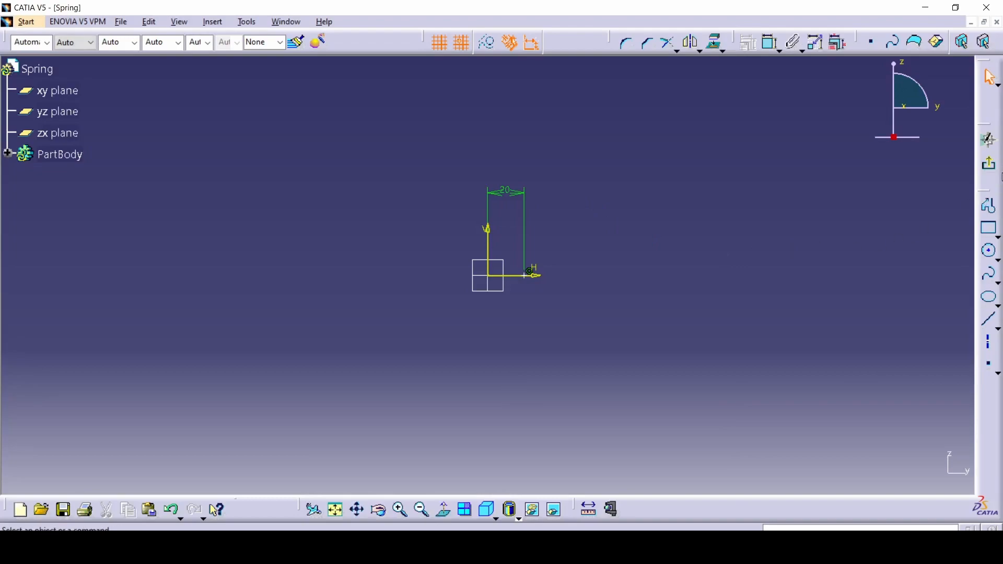
# Exit the point sketch and switch to the Wireframe and Surface Design workbench
pyautogui.click(989, 164)
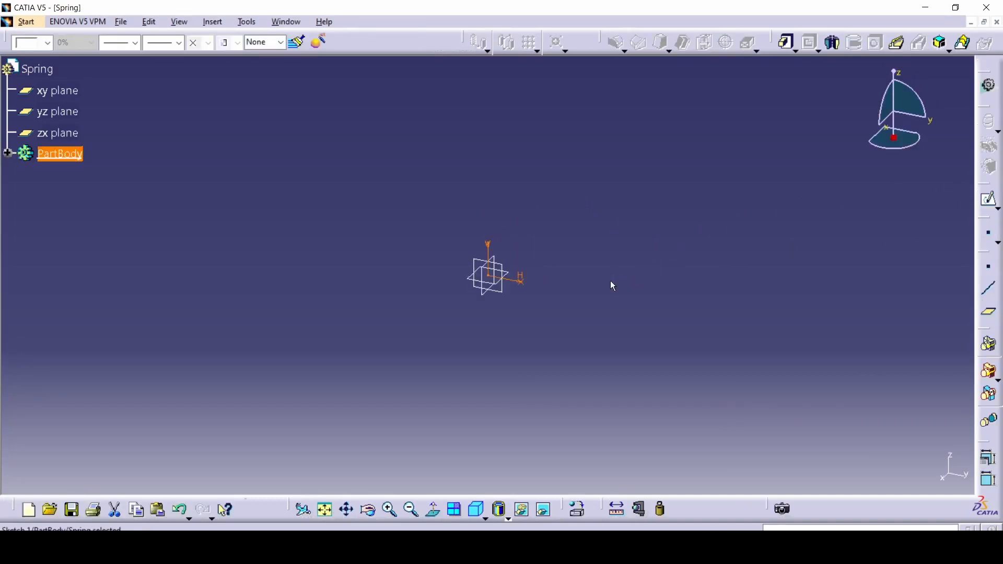
pyautogui.click(625, 293)
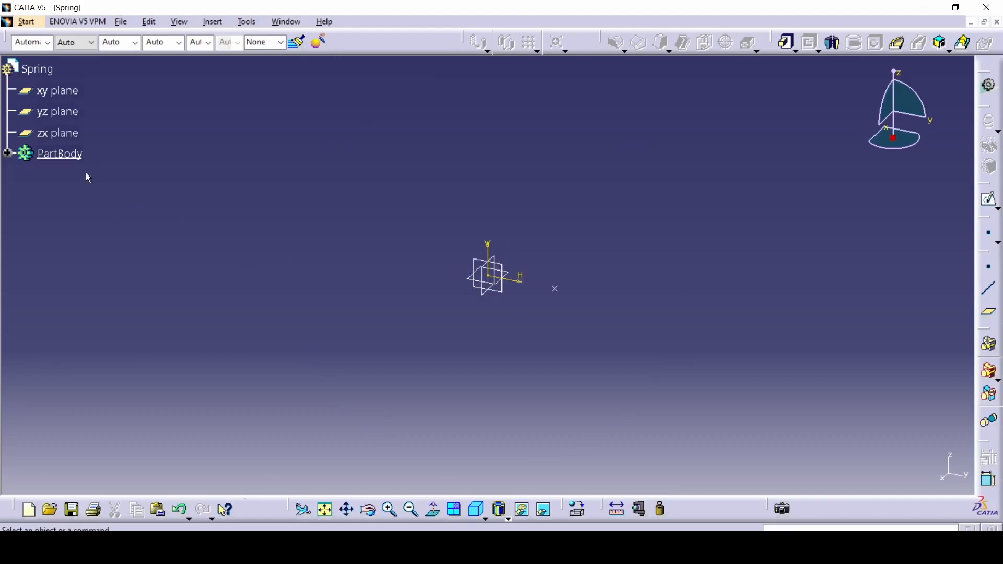
pyautogui.click(21, 25)
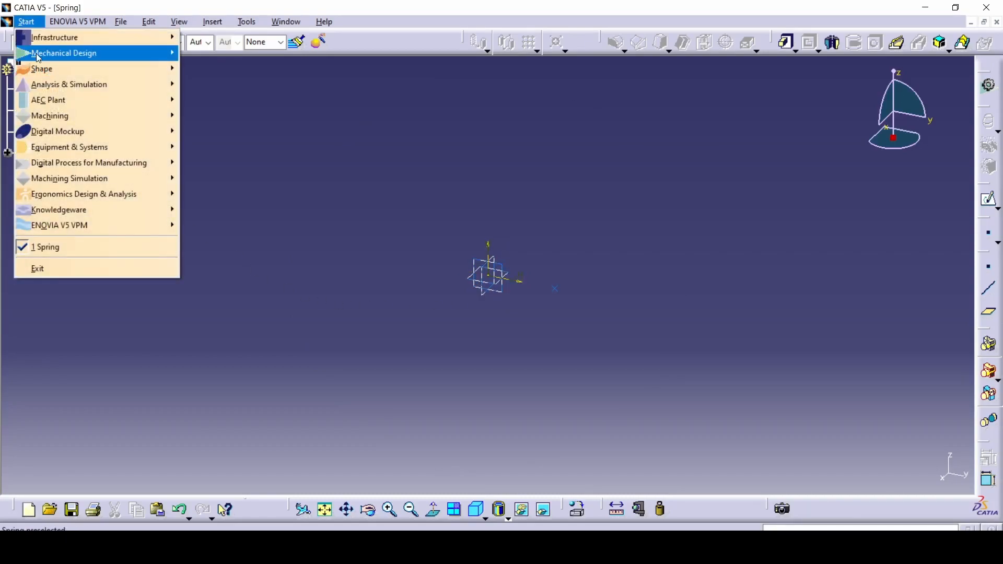
pyautogui.moveTo(38, 57)
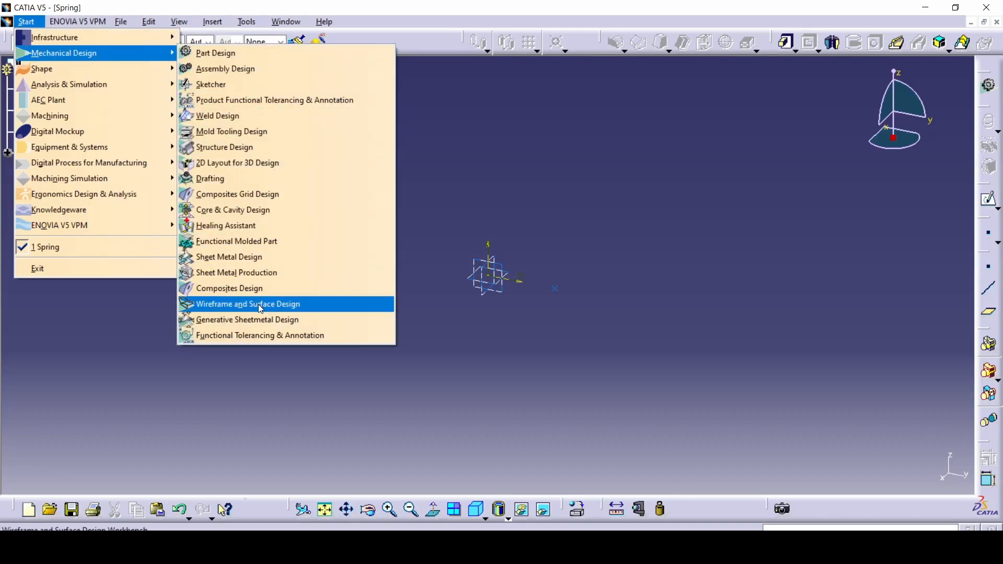
pyautogui.click(209, 308)
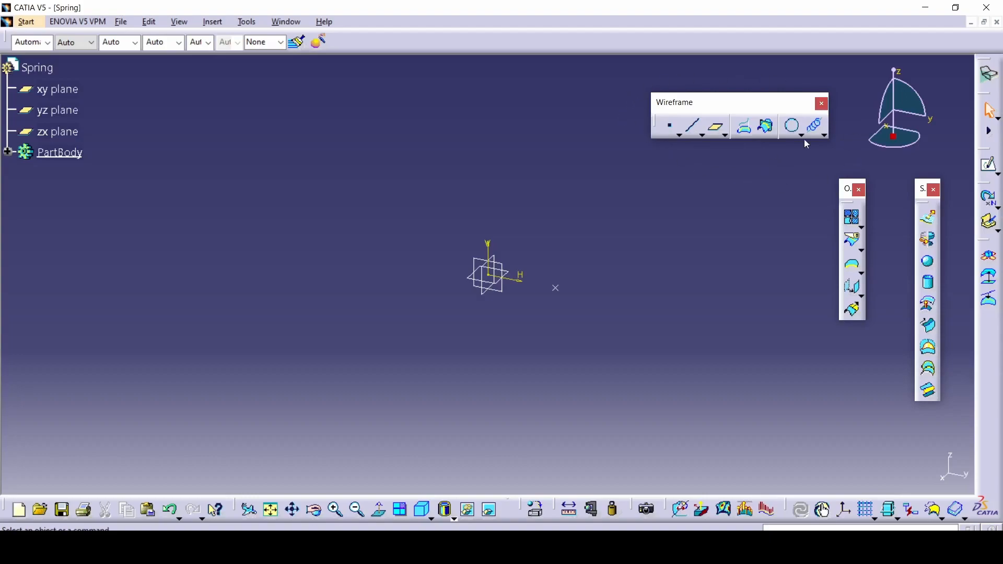
# Start a helix with the Sketch.1 point as starting point and the sketch's vertical direction as axis
pyautogui.click(825, 136)
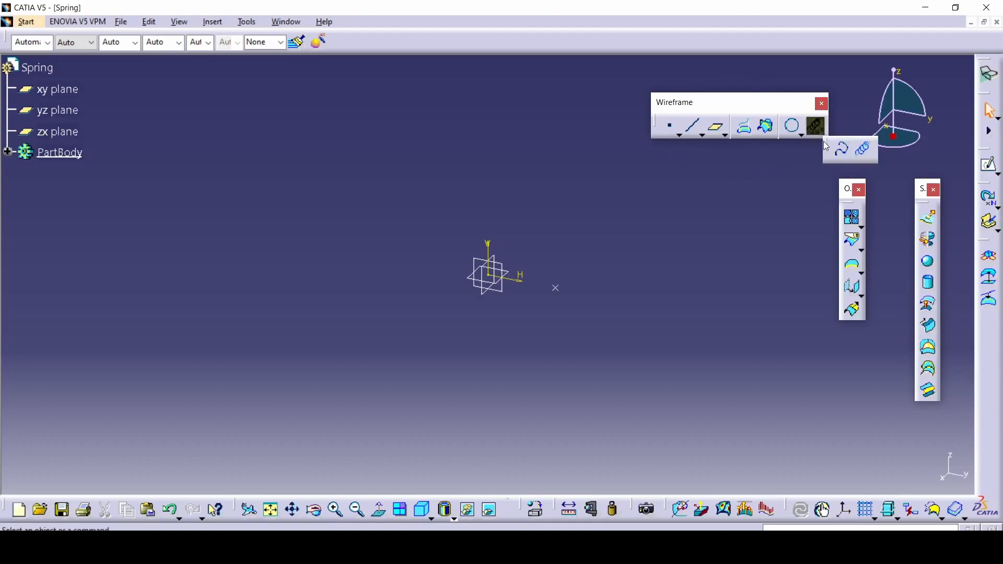
pyautogui.click(866, 152)
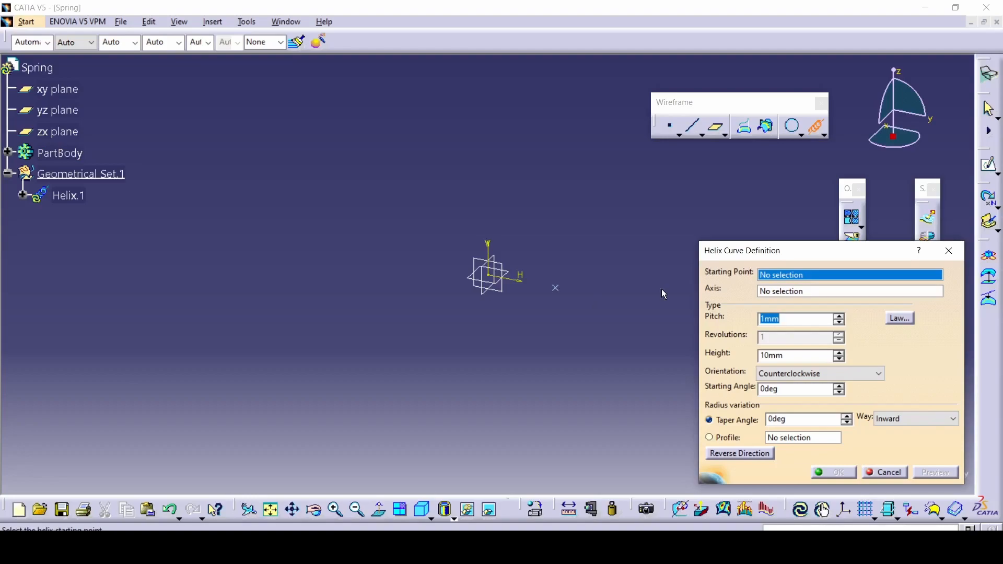
pyautogui.click(555, 287)
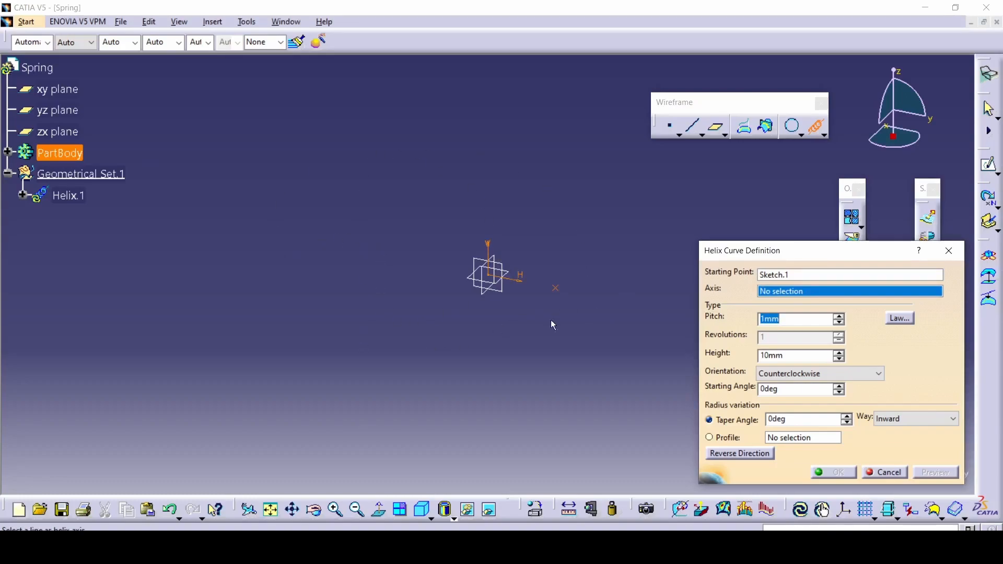
pyautogui.click(496, 258)
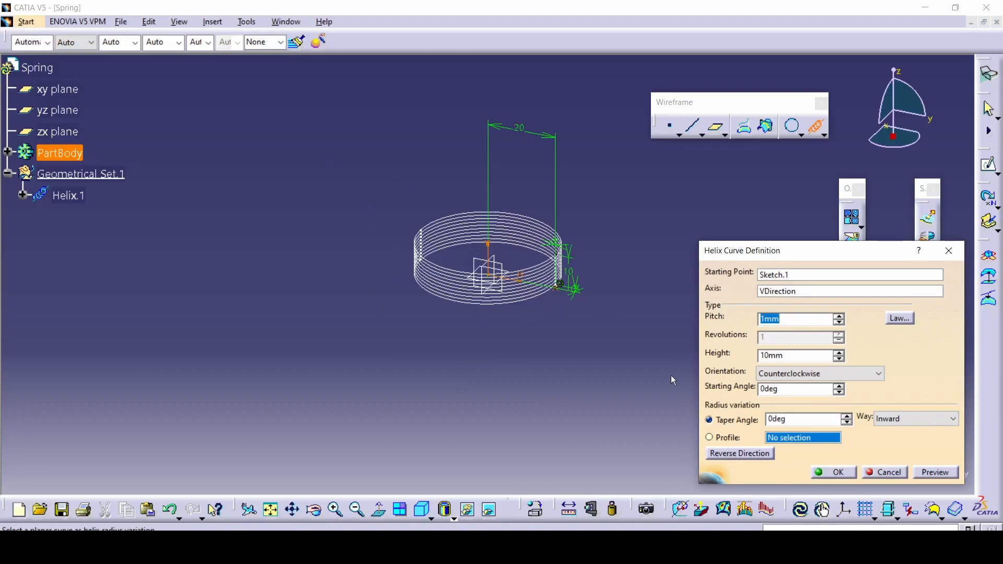
# Consult the springi.png drawing, then create the helix with a pitch of 10 mm and a height of 75 mm
pyautogui.hotkey('alt', 'Tab')
pyautogui.scroll(1, 541, 297)
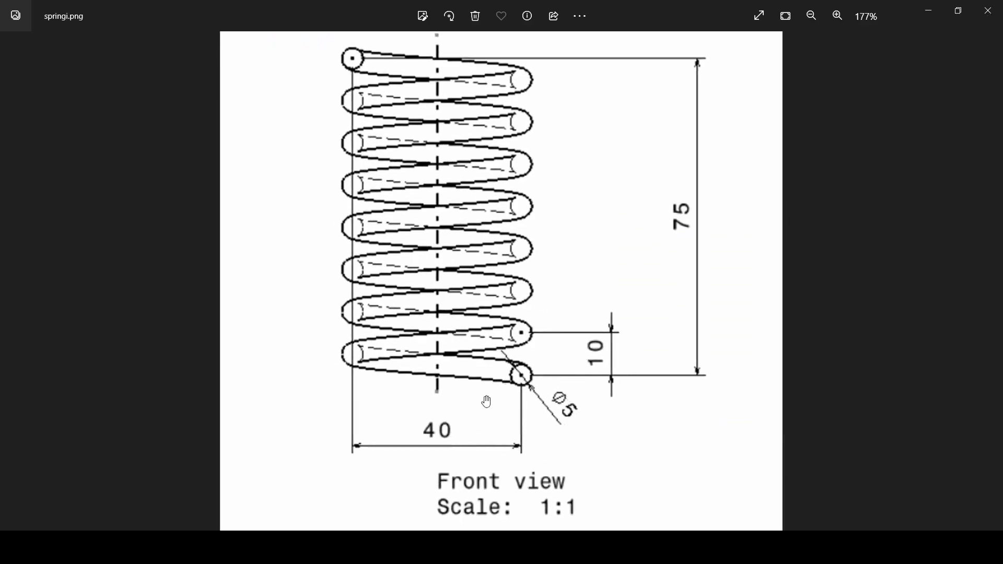
pyautogui.hotkey('alt', 'Tab')
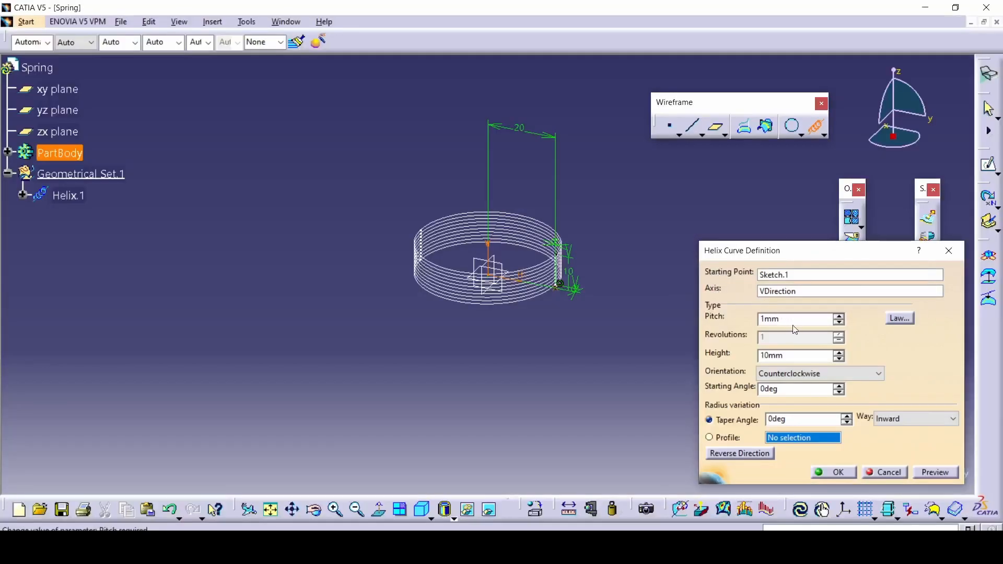
pyautogui.moveTo(795, 324); pyautogui.dragTo(710, 325)
pyautogui.press('BackSpace')
pyautogui.write('10')
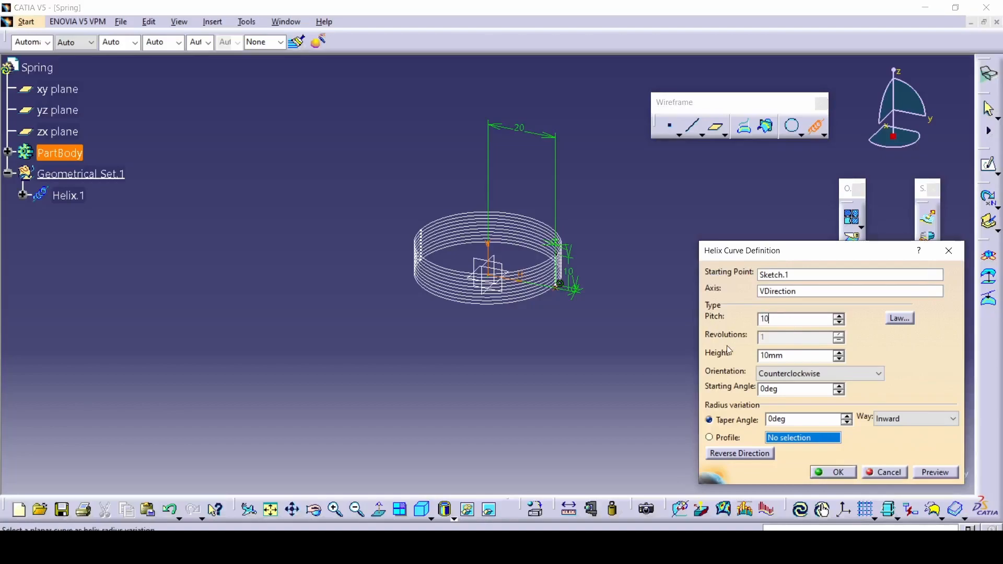
pyautogui.moveTo(787, 356); pyautogui.dragTo(710, 361)
pyautogui.write('75')
pyautogui.click(794, 317)
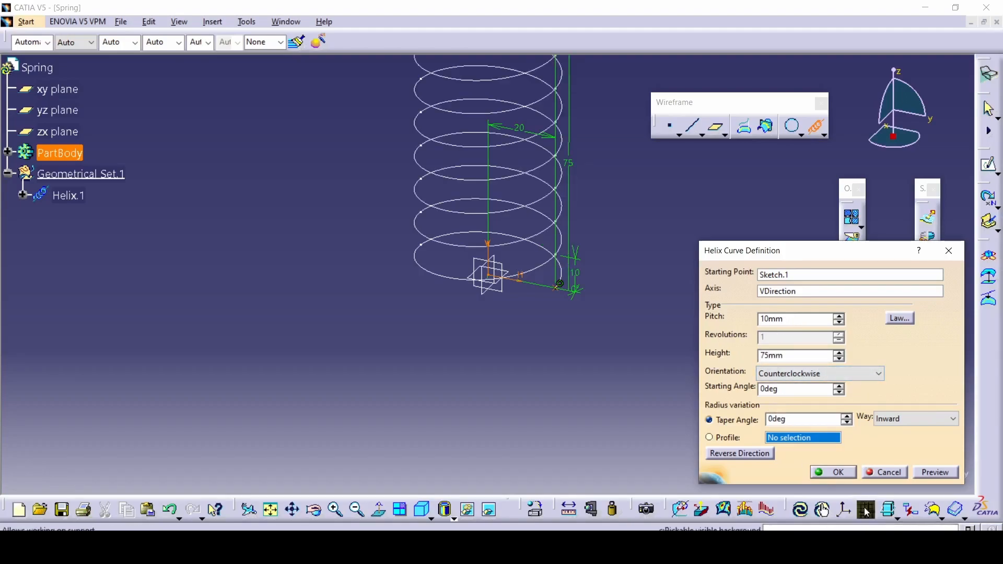
pyautogui.click(835, 473)
# Return to the Part Design workbench with the whole helix in view
pyautogui.moveTo(605, 233); pyautogui.dragTo(578, 350, button='middle')
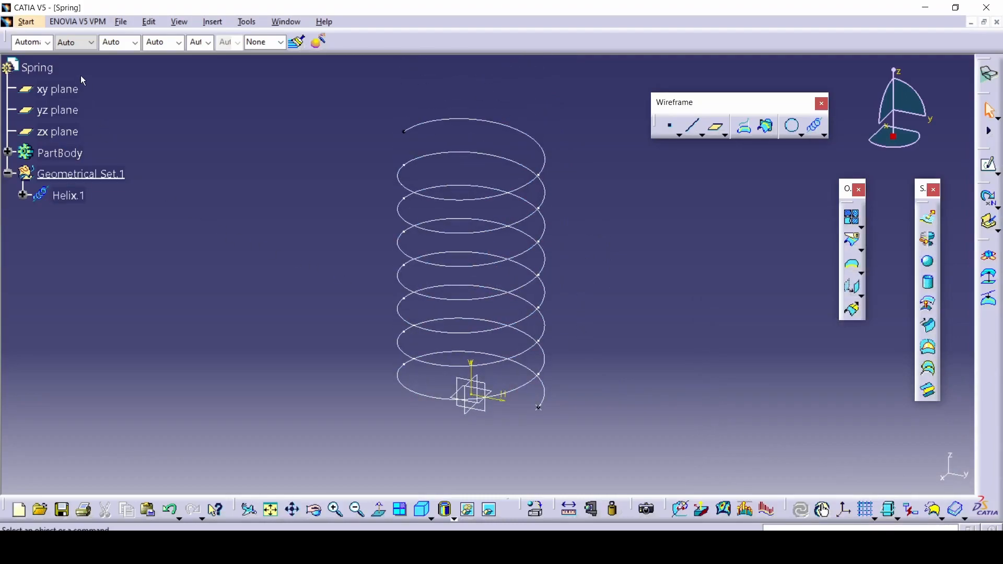
pyautogui.click(26, 21)
pyautogui.moveTo(46, 56)
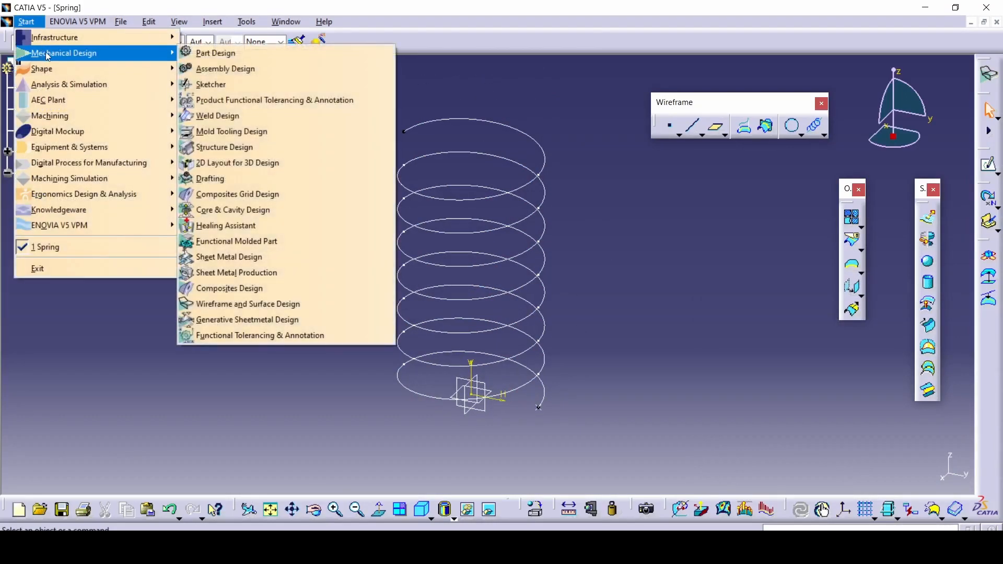
pyautogui.click(212, 53)
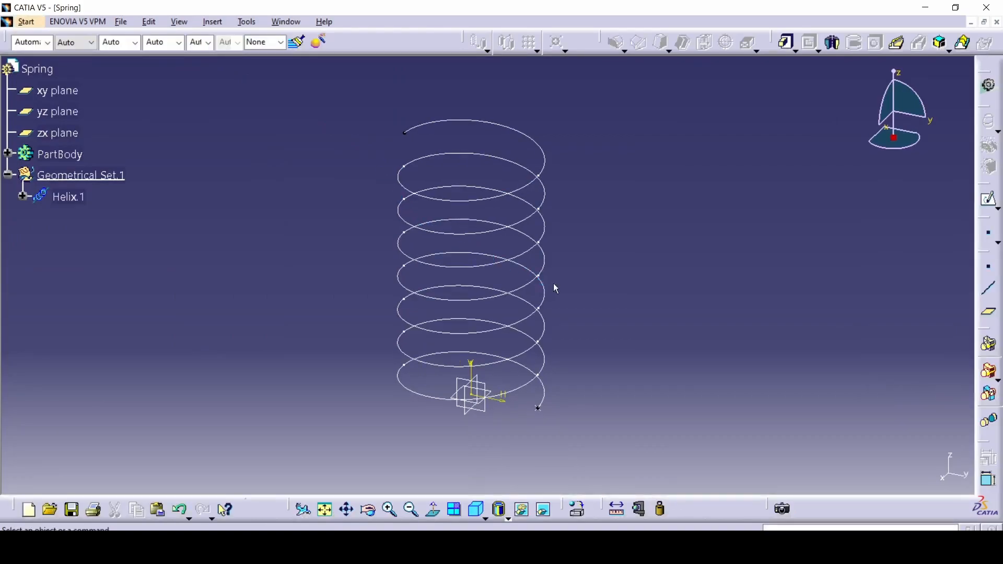
pyautogui.click(484, 411)
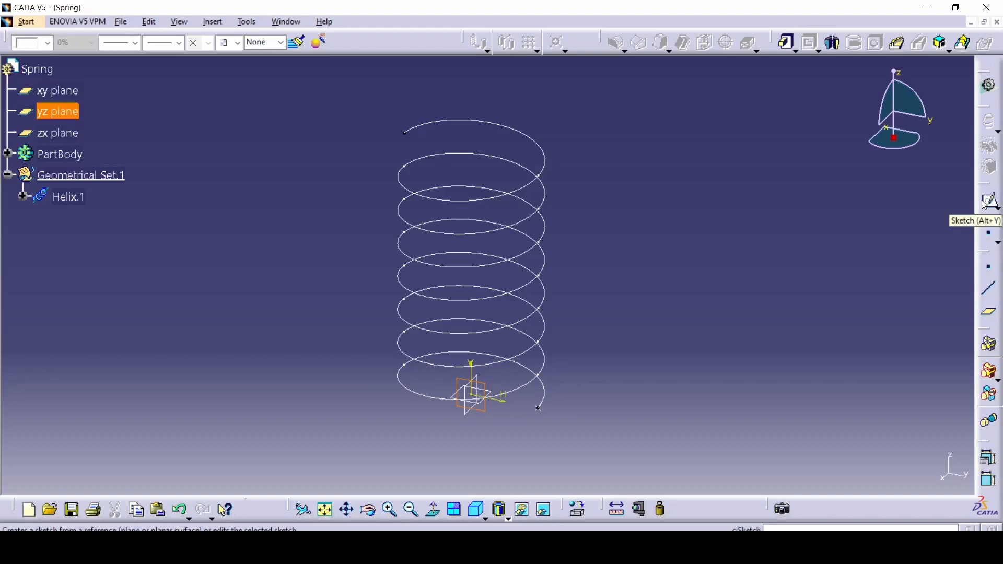
pyautogui.click(7, 153)
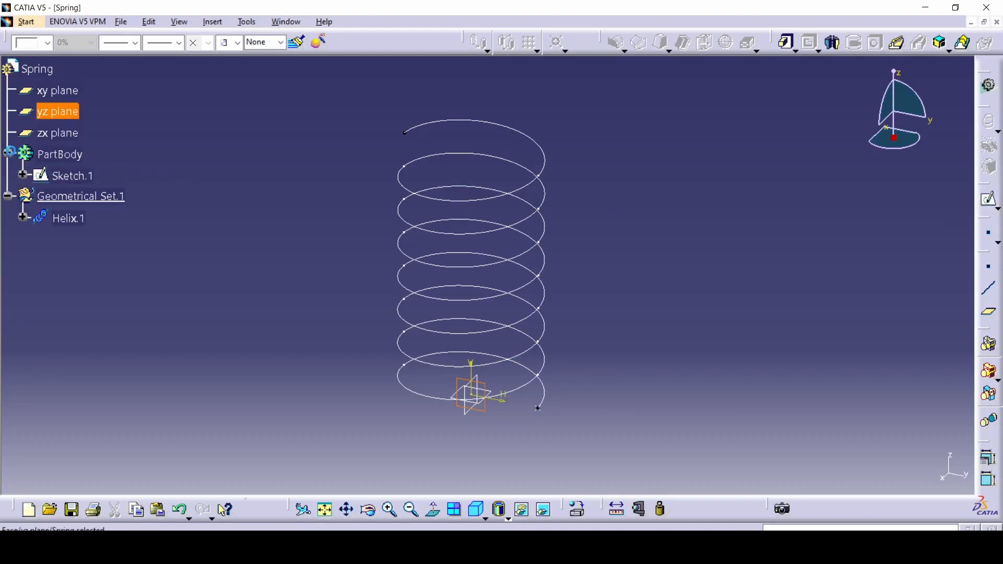
pyautogui.click(66, 175)
pyautogui.doubleClick(66, 175)
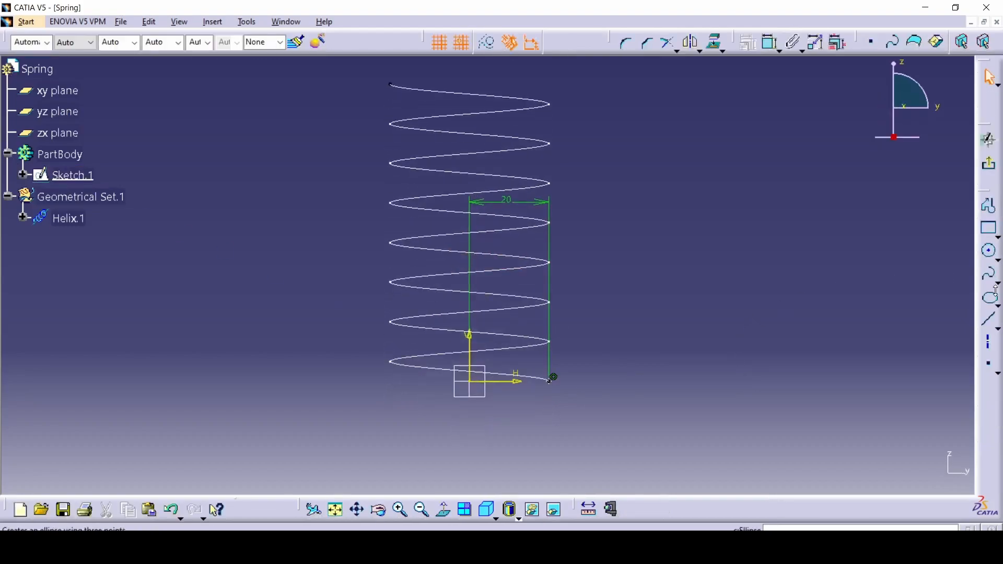
pyautogui.click(990, 319)
pyautogui.click(696, 333)
pyautogui.click(738, 228)
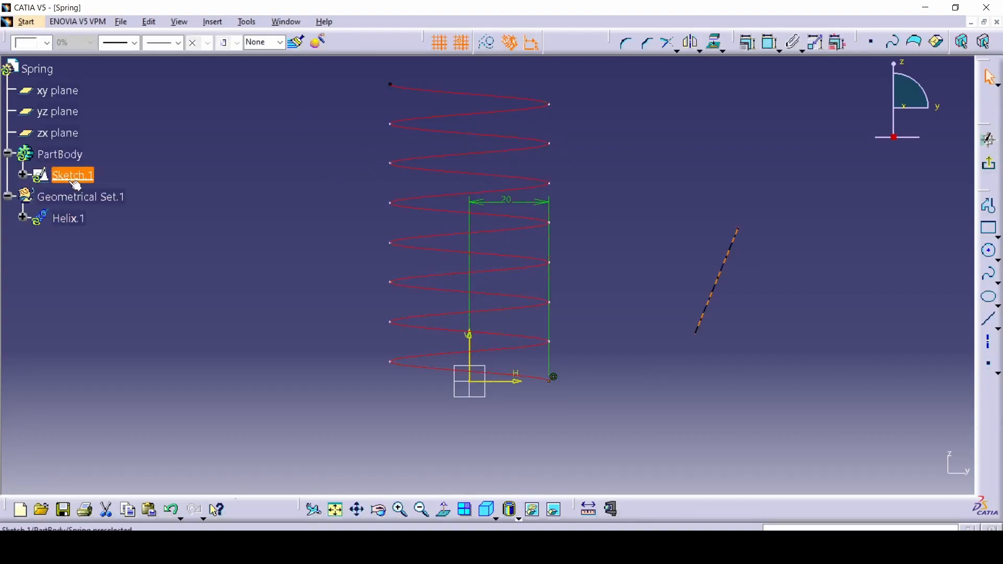
pyautogui.press('Delete')
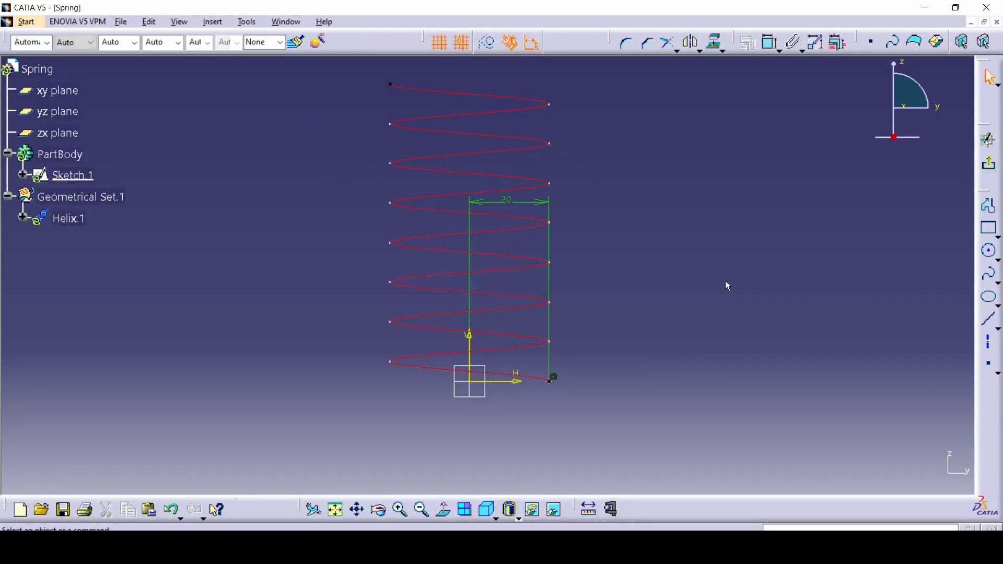
pyautogui.click(989, 165)
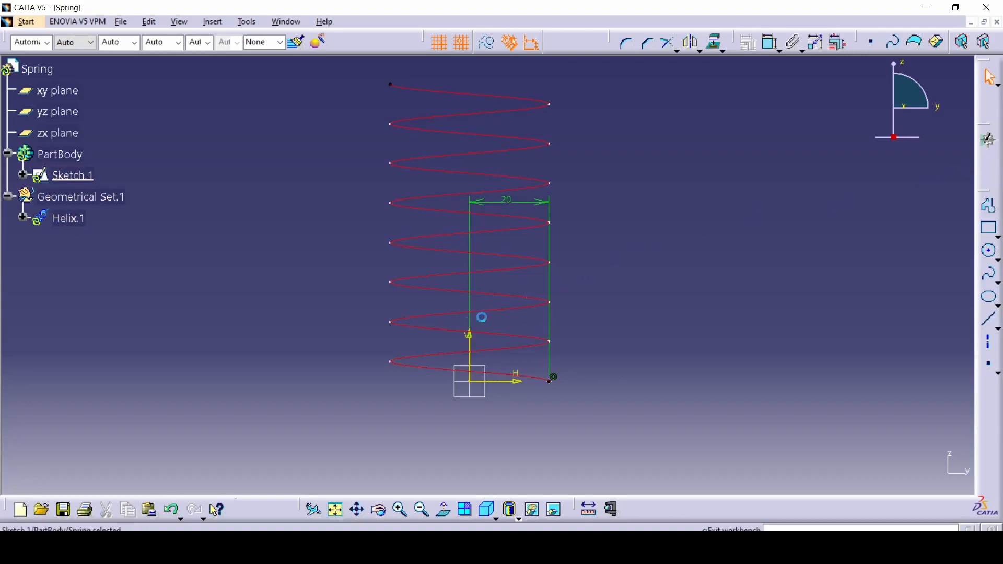
# Create a sketch on the yz plane and draw a circle about 12.6 mm in diameter centred on the helix's lower end point
pyautogui.click(484, 385)
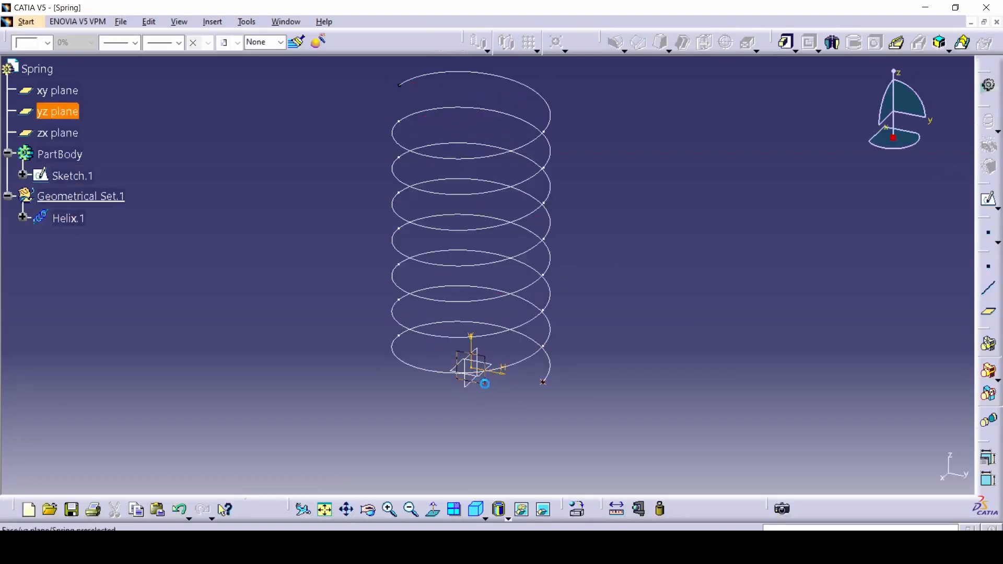
pyautogui.click(995, 209)
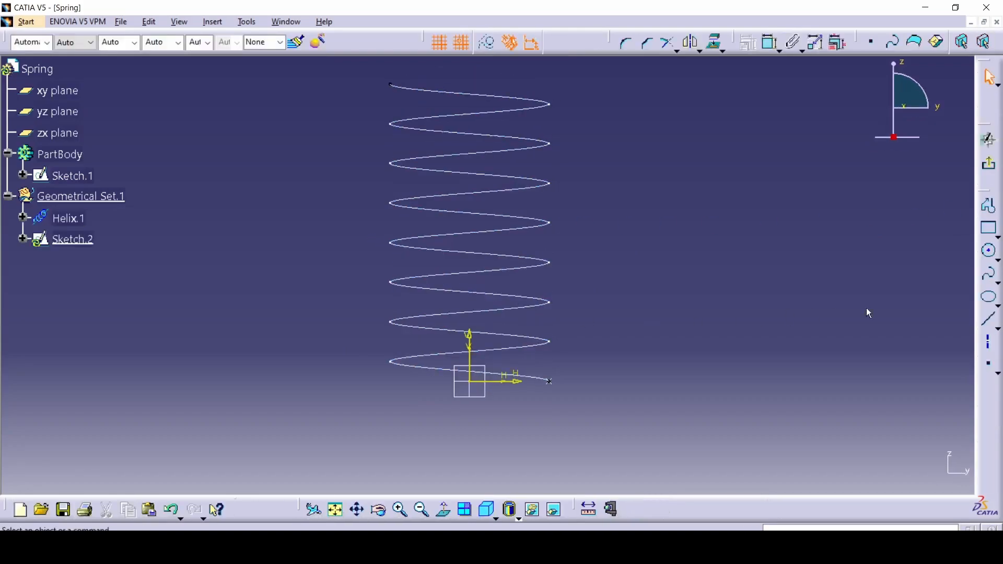
pyautogui.click(991, 257)
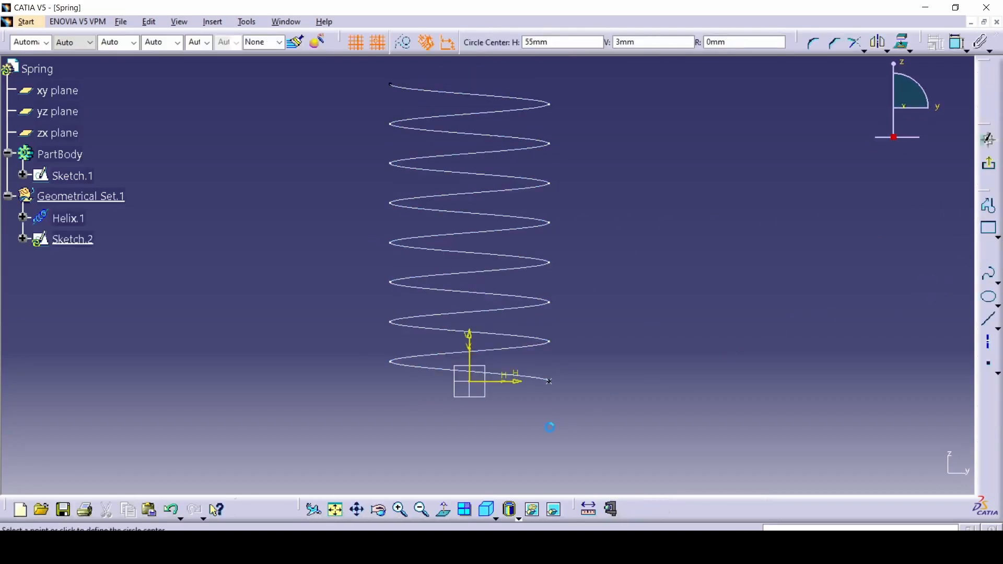
pyautogui.click(549, 381)
pyautogui.click(574, 382)
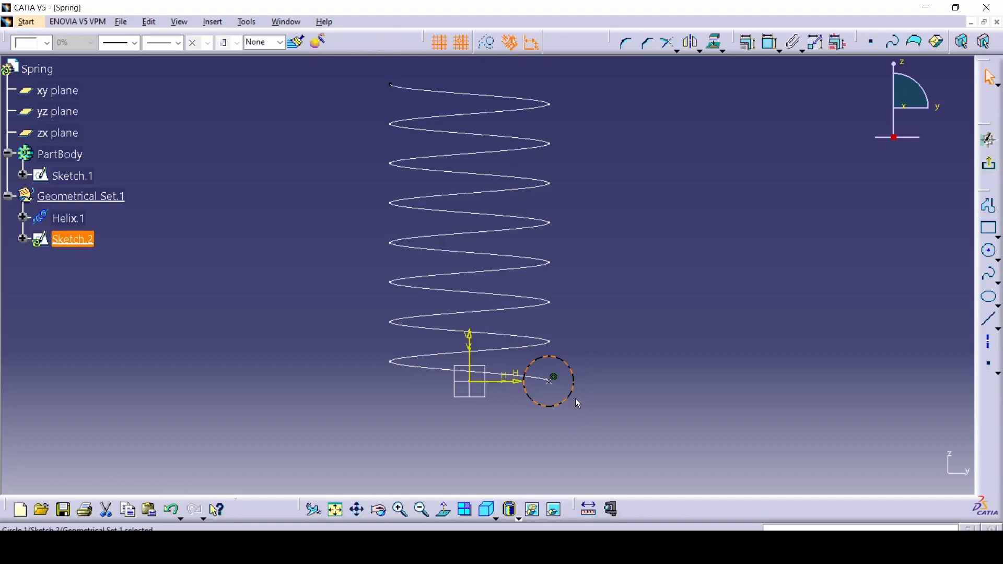
# Dimension the circle, set its diameter to 5 mm as given in the spring drawing, and exit the sketch
pyautogui.click(655, 362)
pyautogui.hotkey('alt', 'Tab')
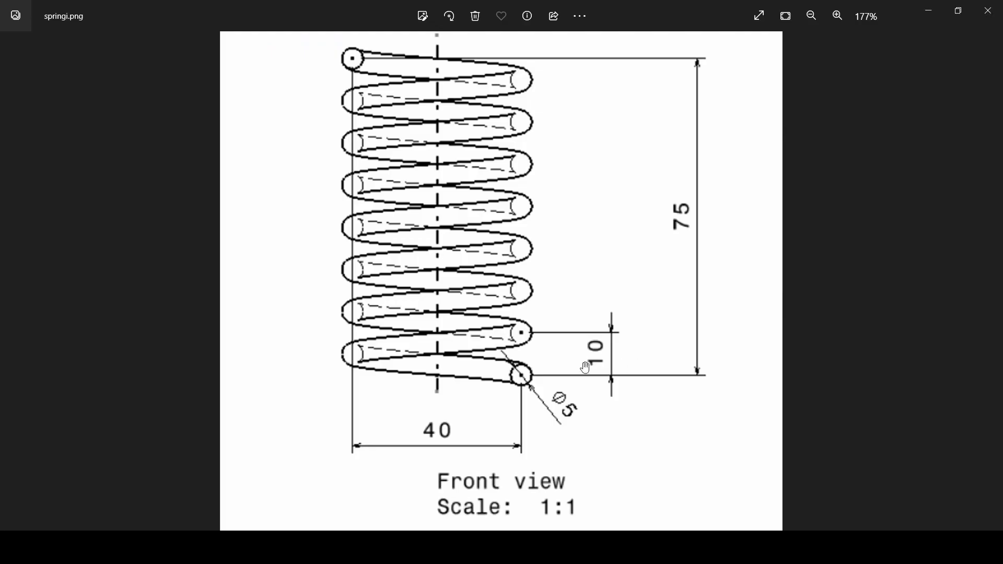
pyautogui.hotkey('alt', 'Tab')
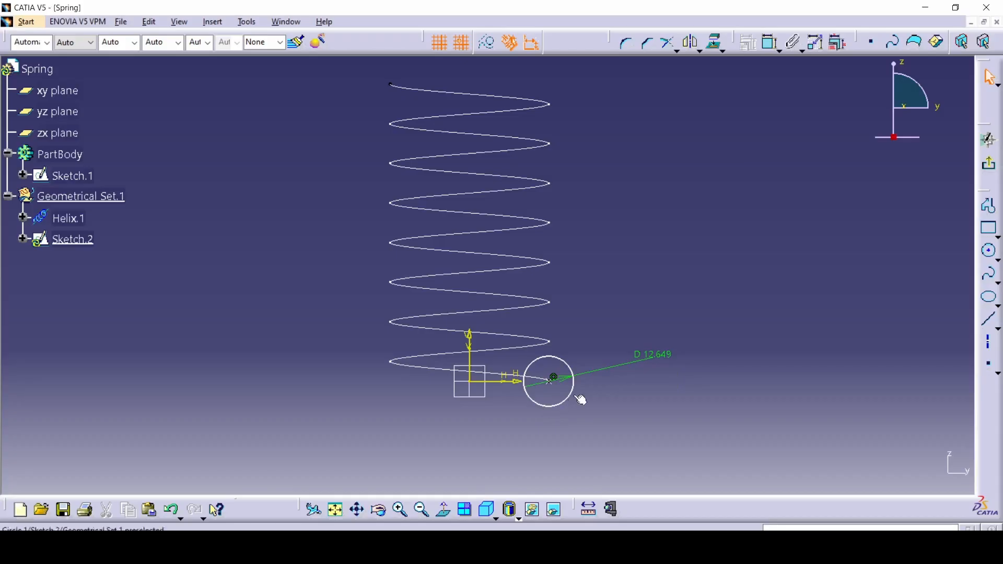
pyautogui.doubleClick(645, 361)
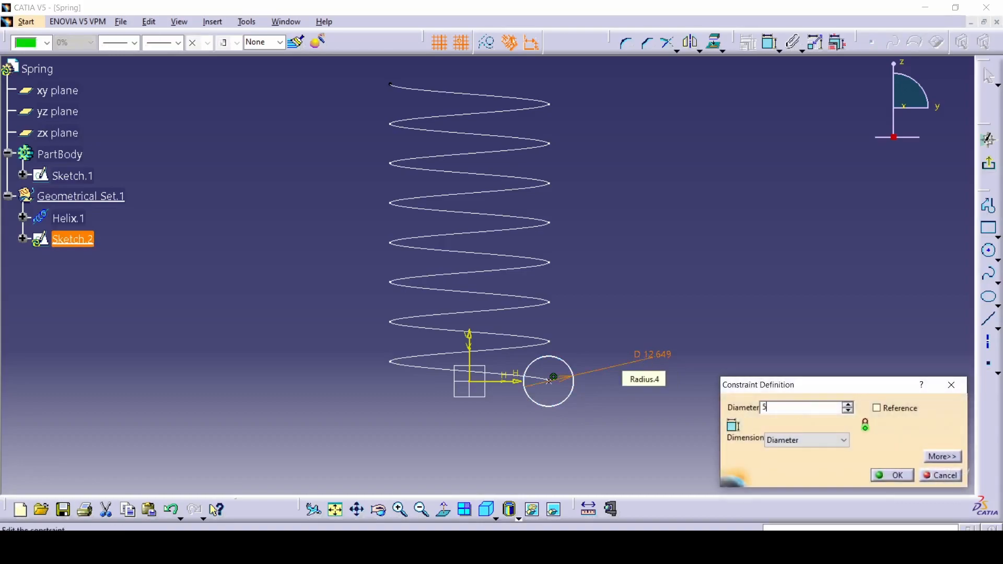
pyautogui.press('Return')
pyautogui.click(713, 395)
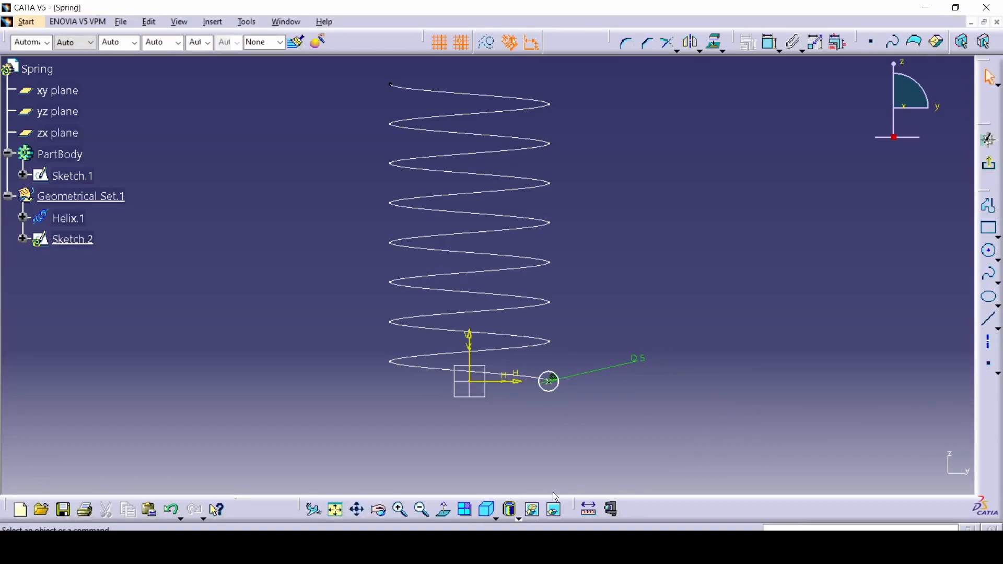
pyautogui.moveTo(611, 302); pyautogui.dragTo(608, 313, button='middle')
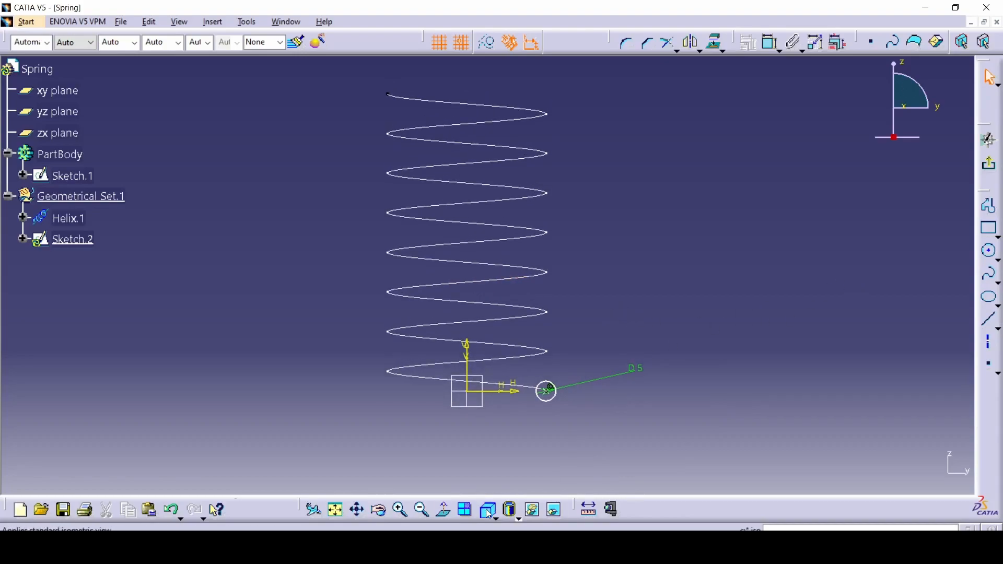
pyautogui.click(990, 164)
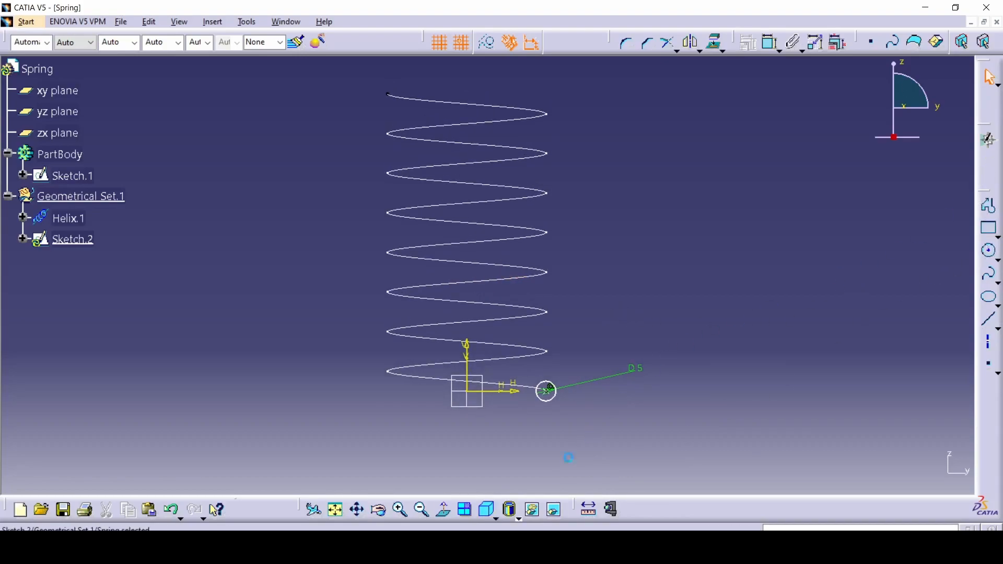
# Create a rib in the PartBody that sweeps the 5 mm circle sketch along the helix as centre curve, with profile control Keep angle
pyautogui.click(501, 516)
pyautogui.click(477, 509)
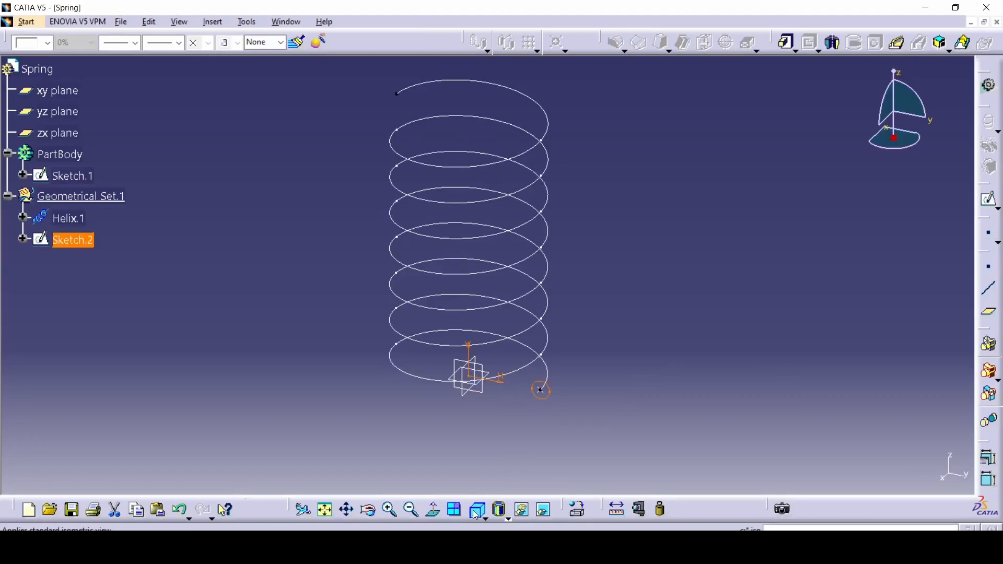
pyautogui.click(335, 514)
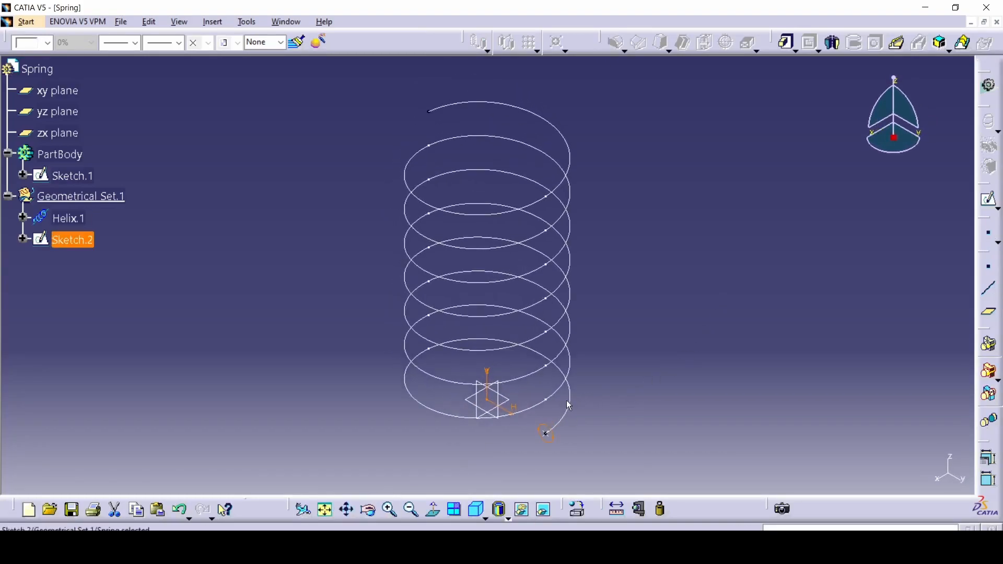
pyautogui.click(894, 49)
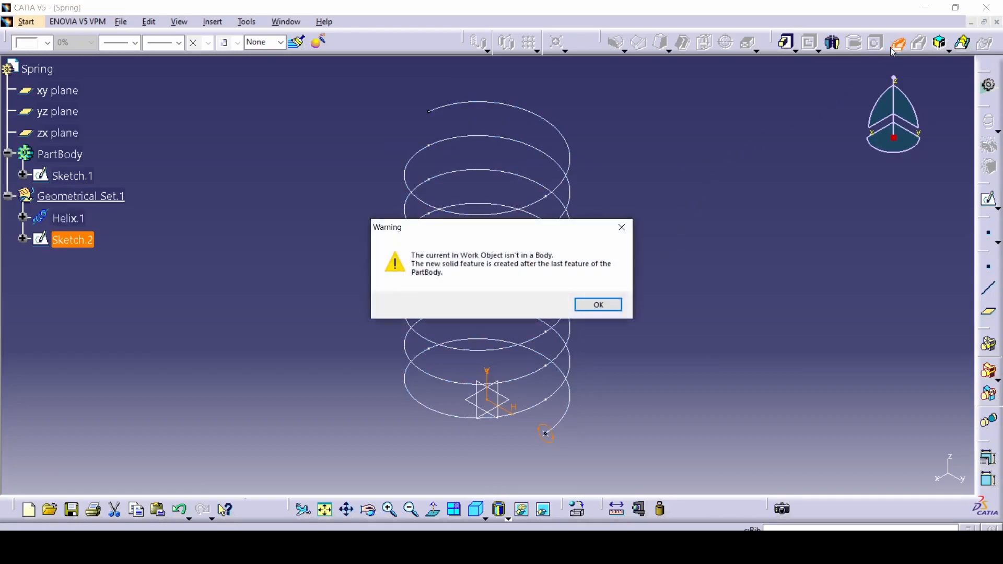
pyautogui.click(598, 306)
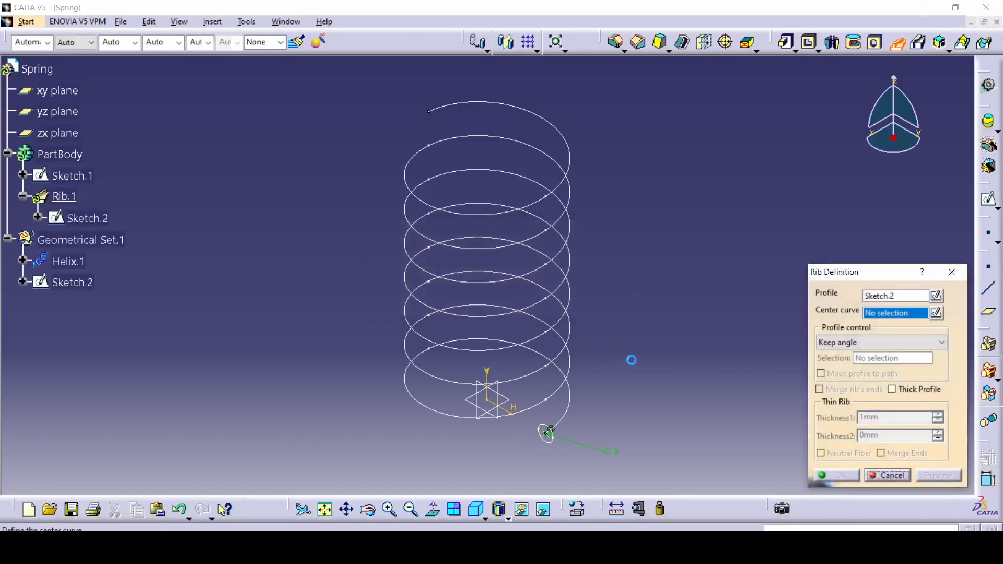
pyautogui.moveTo(630, 361); pyautogui.dragTo(578, 341, button='middle')
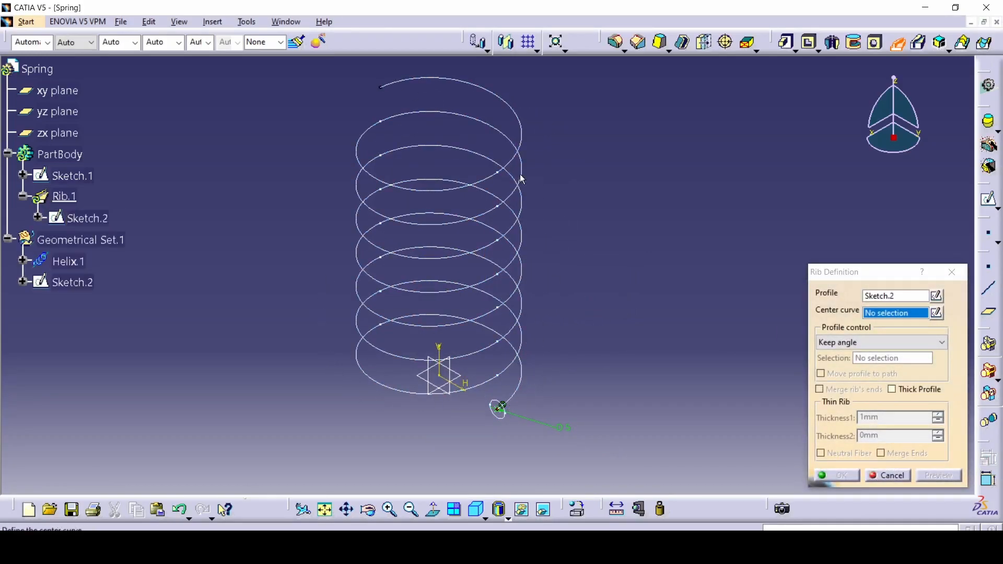
pyautogui.click(515, 403)
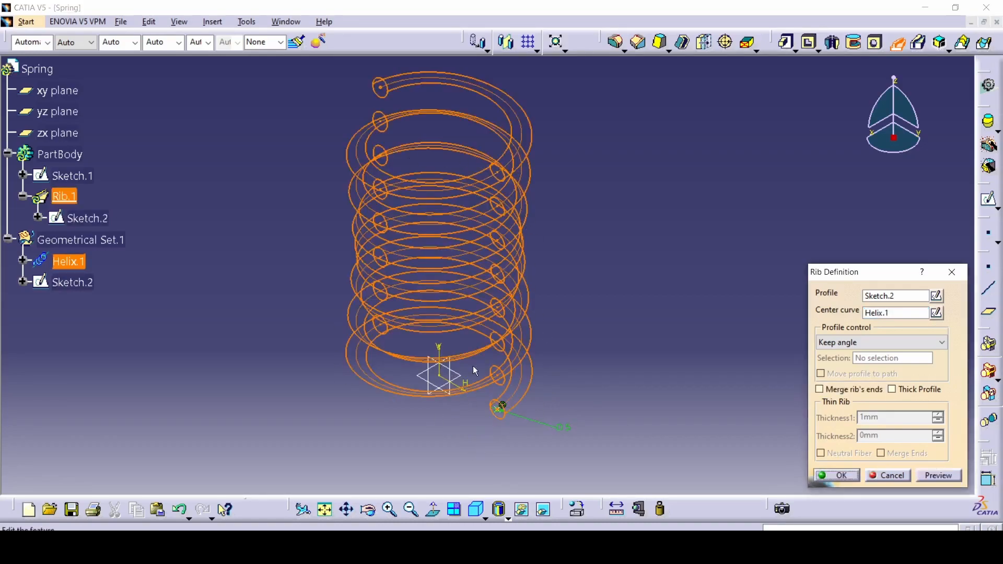
pyautogui.click(935, 477)
pyautogui.click(838, 476)
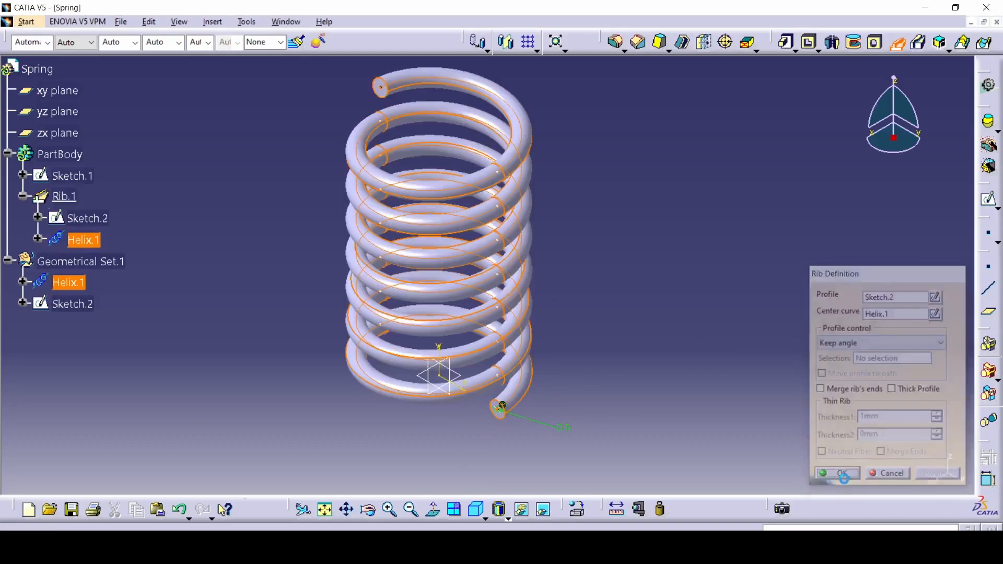
pyautogui.click(546, 407)
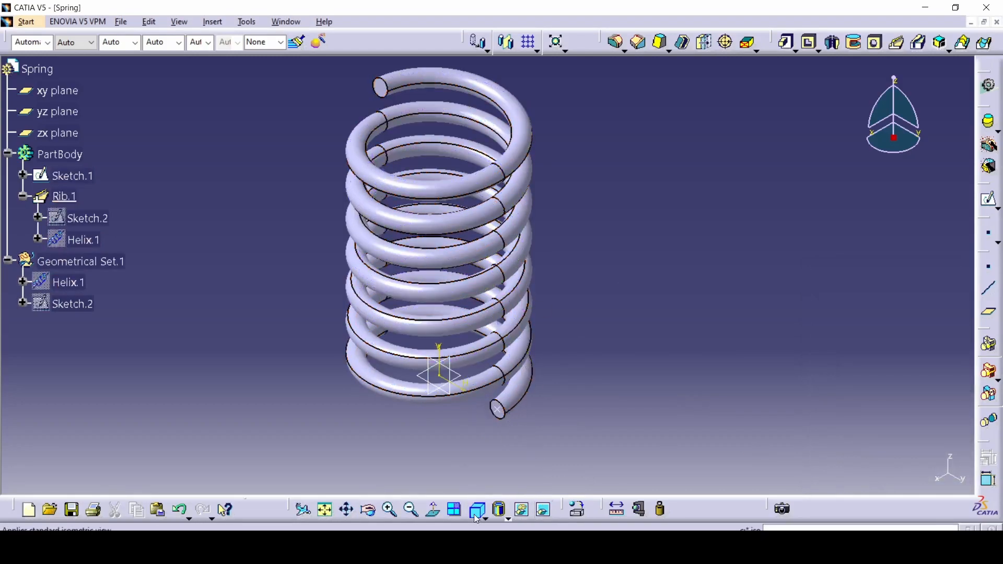
# View the finished spring from the front and compare it with the front view in the springi.png drawing, then return to CATIA
pyautogui.click(485, 519)
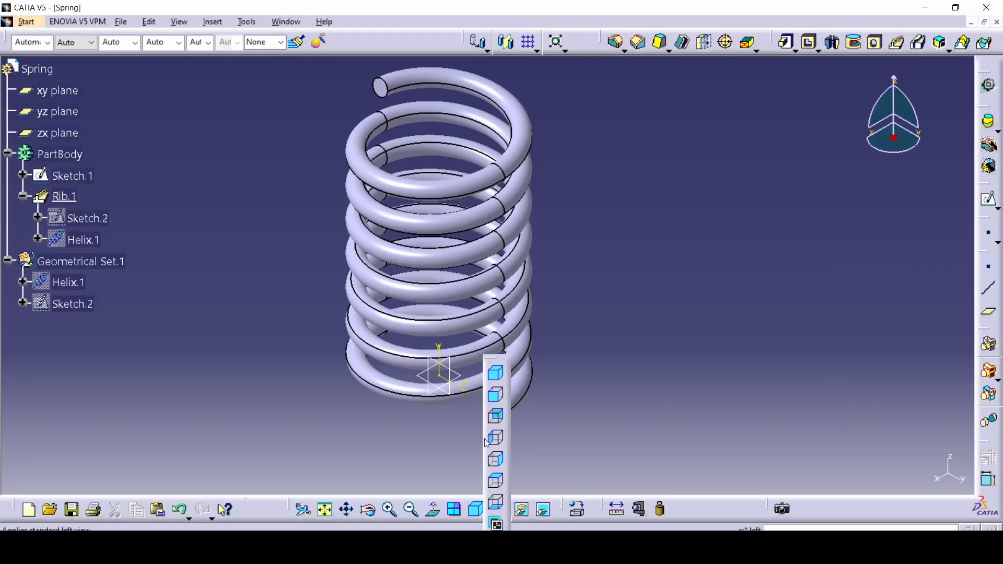
pyautogui.click(496, 400)
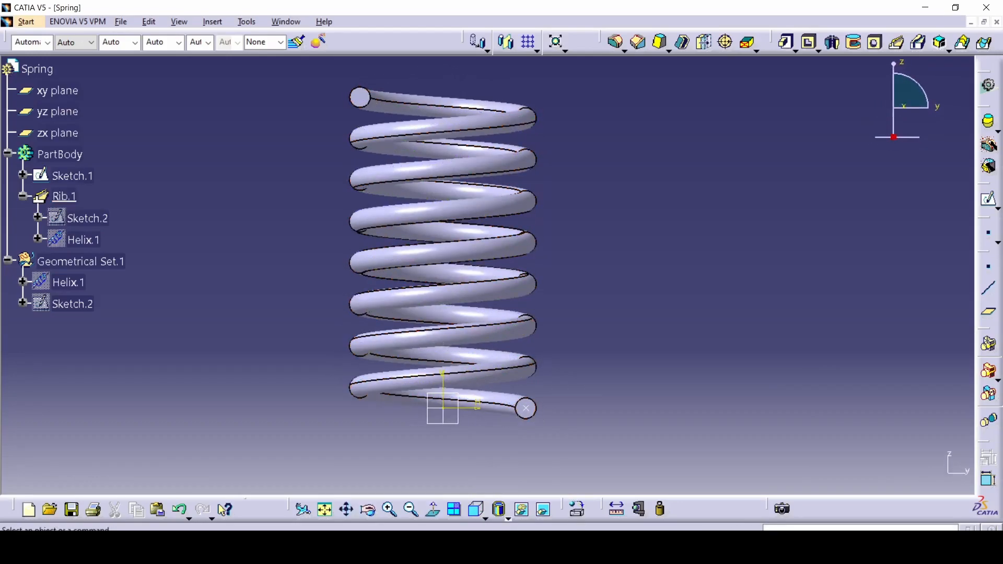
pyautogui.hotkey('alt', 'Tab')
pyautogui.scroll(-1, 582, 304)
pyautogui.scroll(-1, 582, 303)
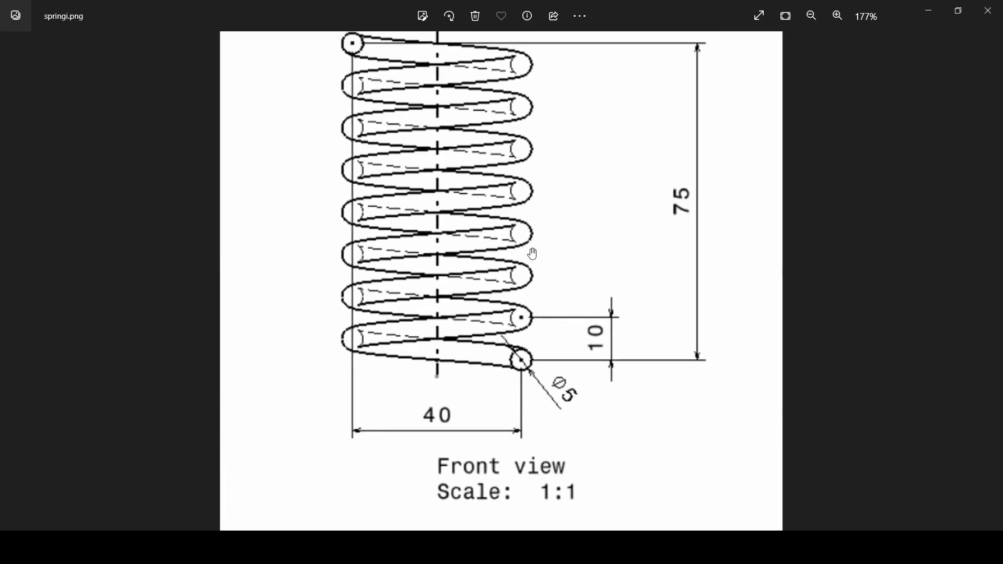
pyautogui.scroll(2, 546, 301)
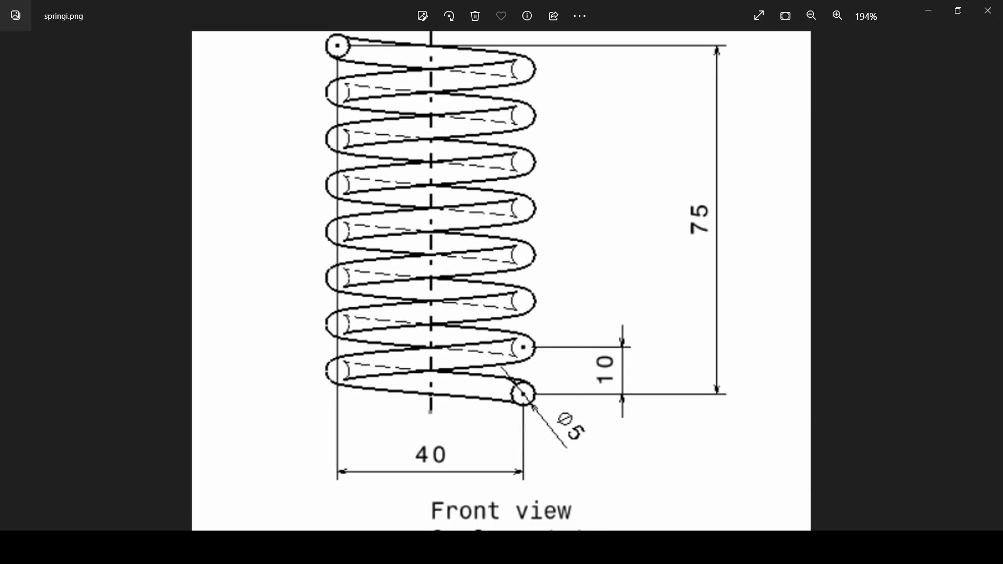
pyautogui.hotkey('alt', 'Tab')
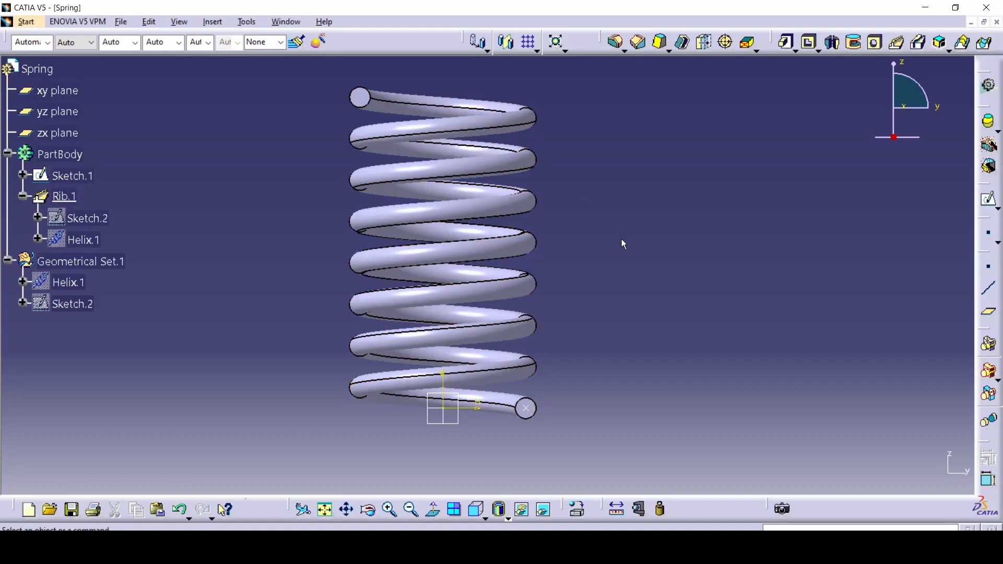